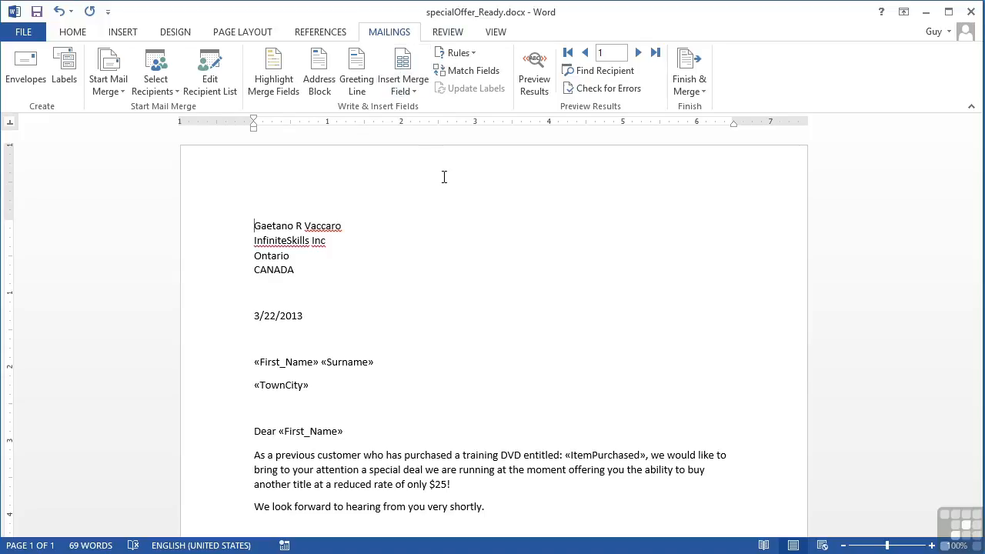
- Open the sample2013.accdb recipient list and scroll through it, leaving every recipient checked
{"action": "left_click", "coordinate": [213, 84]}
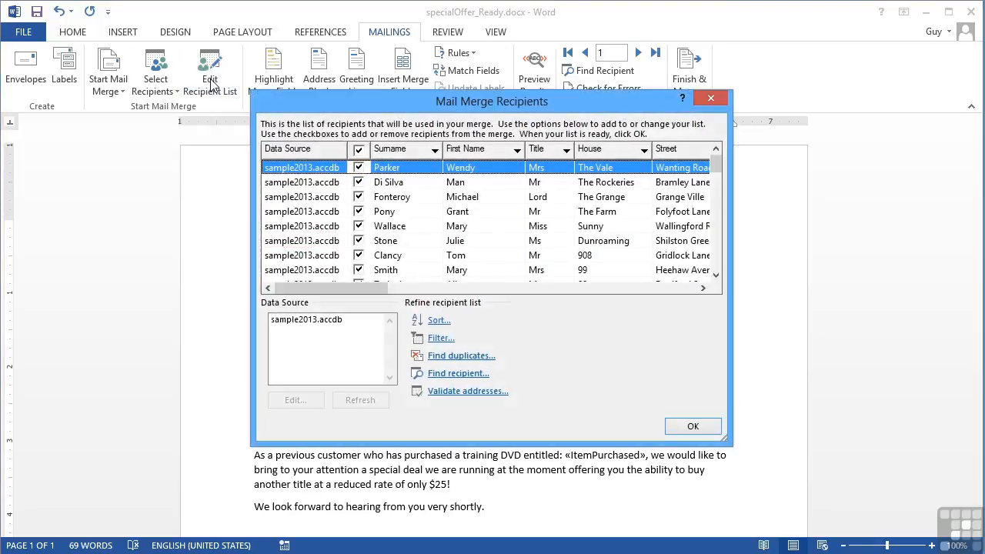
{"action": "mouse_move", "coordinate": [715, 162]}
{"action": "left_mouse_down"}
{"action": "mouse_move", "coordinate": [714, 267]}
{"action": "mouse_move", "coordinate": [712, 167]}
{"action": "left_mouse_up"}
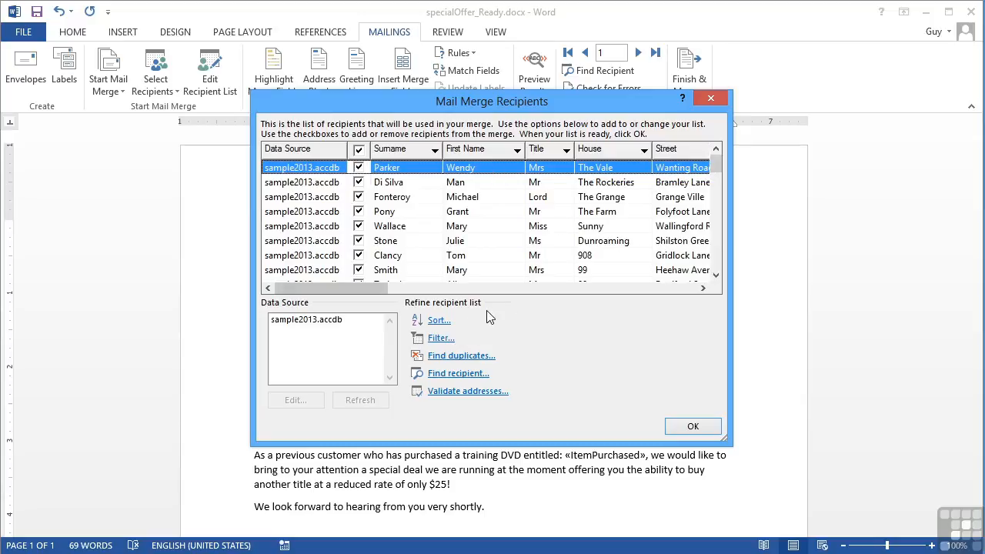
- Find 'mary' in the recipient list, untick the fifth recipient, then search 'Mary' again
{"action": "left_click", "coordinate": [459, 373]}
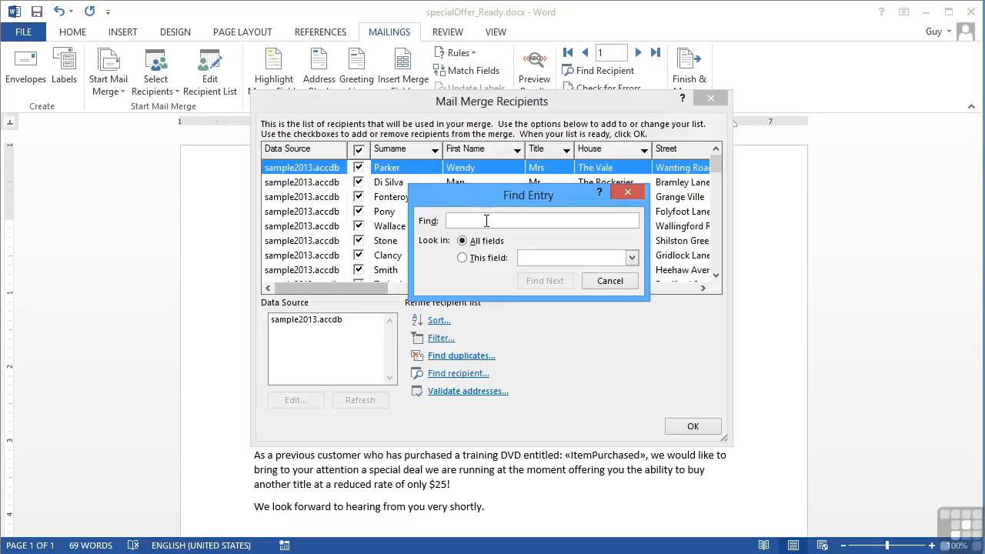
{"action": "type", "text": "mary"}
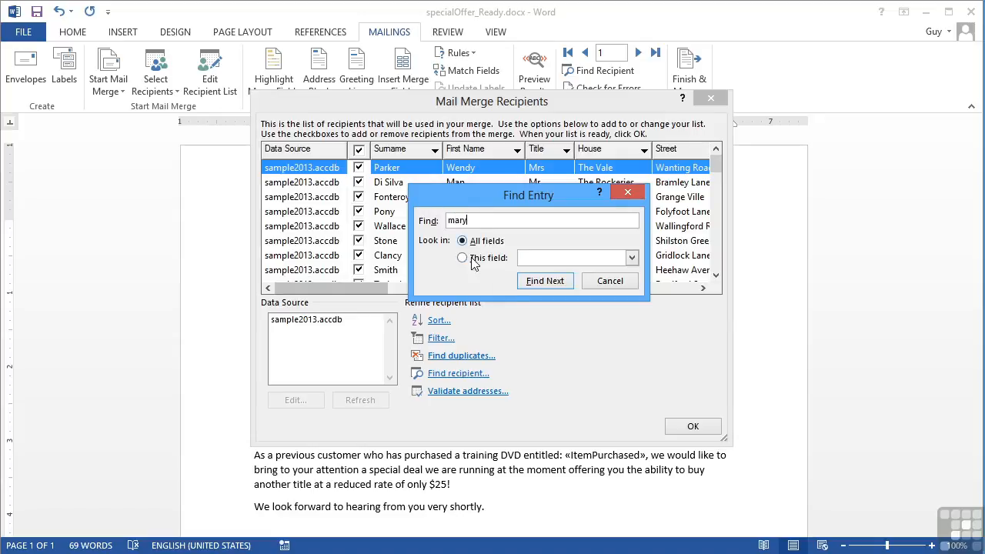
{"action": "left_click", "coordinate": [541, 281]}
{"action": "left_click_drag", "start_coordinate": [490, 197], "coordinate": [566, 310]}
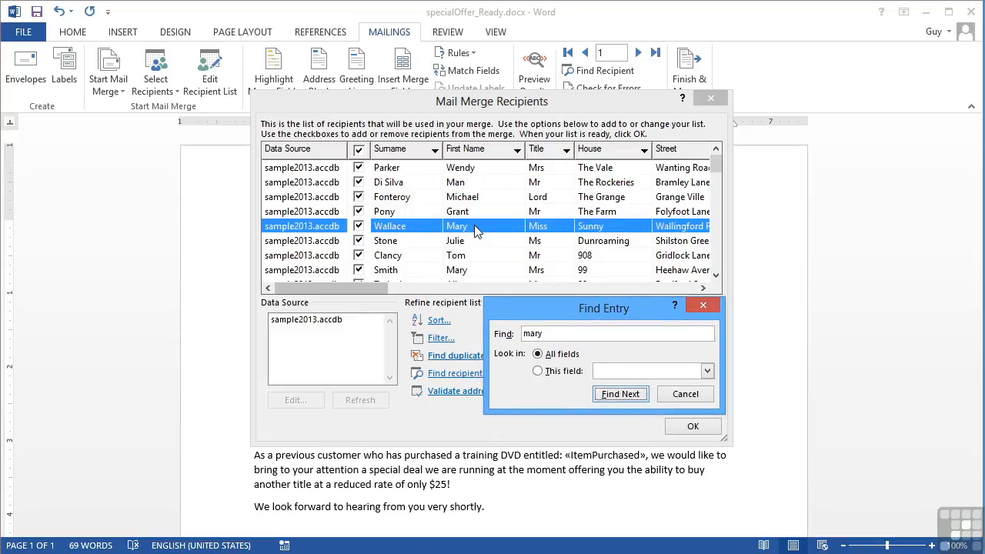
{"action": "left_click", "coordinate": [685, 394]}
{"action": "left_click", "coordinate": [359, 226]}
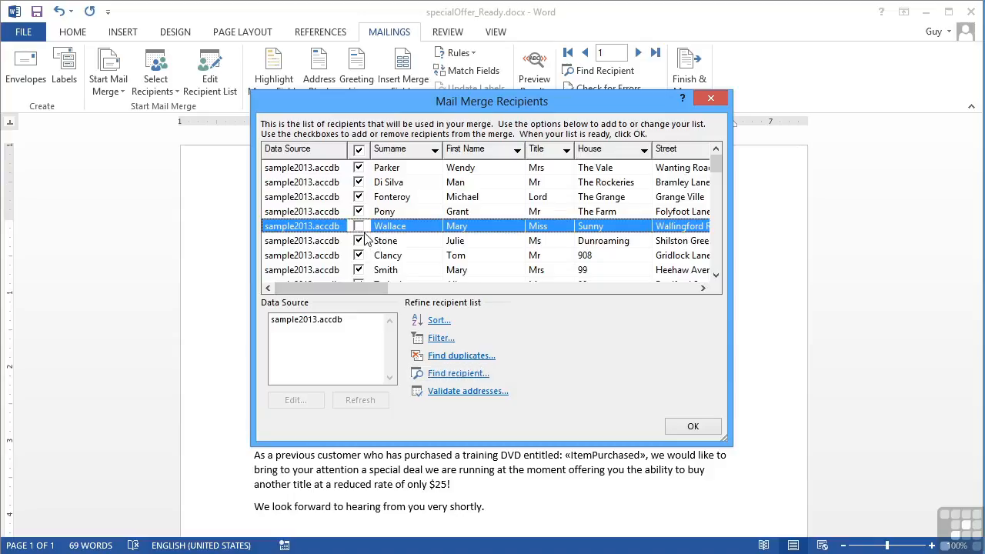
{"action": "left_click", "coordinate": [459, 374]}
{"action": "type", "text": "Mary"}
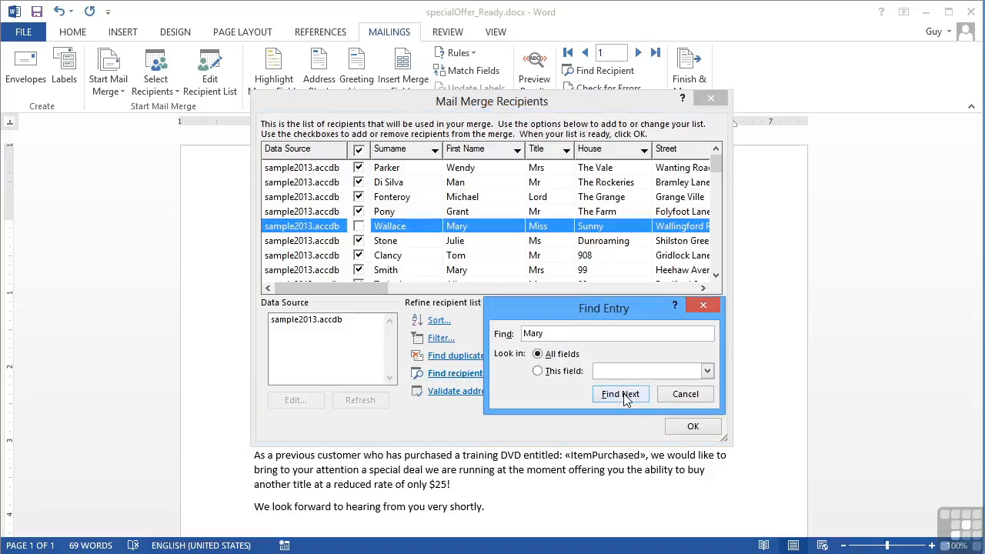
- Limit the 'Mary' search to the First Name field only
{"action": "left_click", "coordinate": [621, 394]}
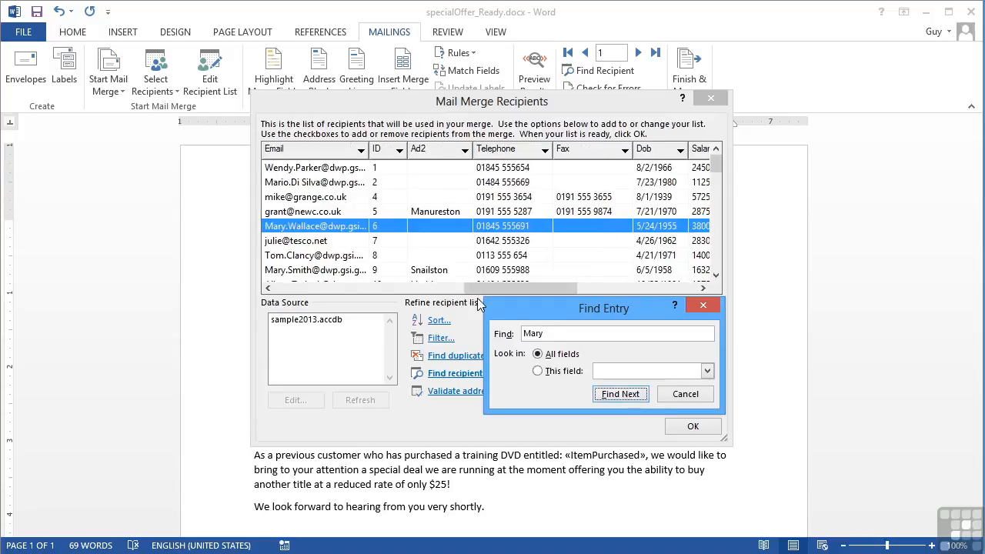
{"action": "left_click", "coordinate": [539, 371]}
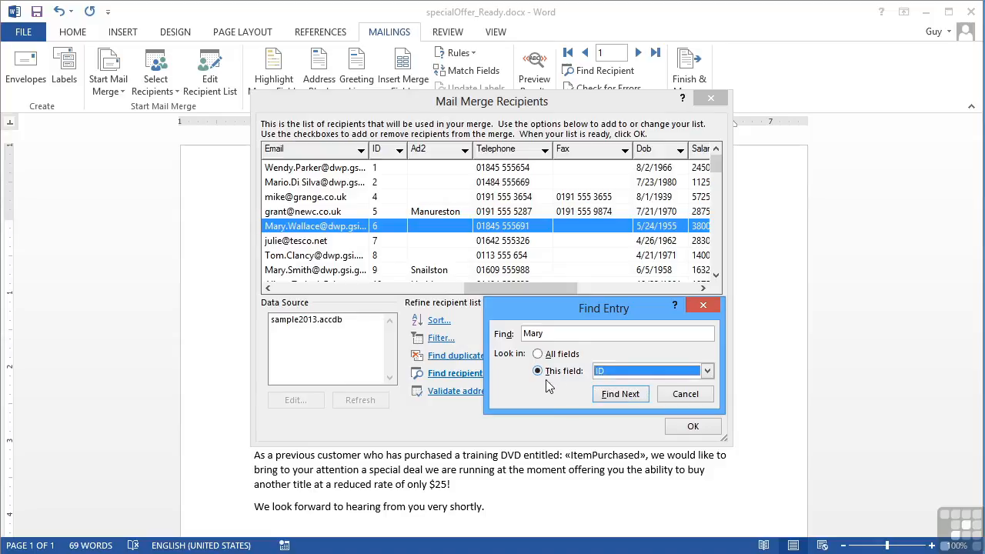
{"action": "left_click", "coordinate": [706, 372]}
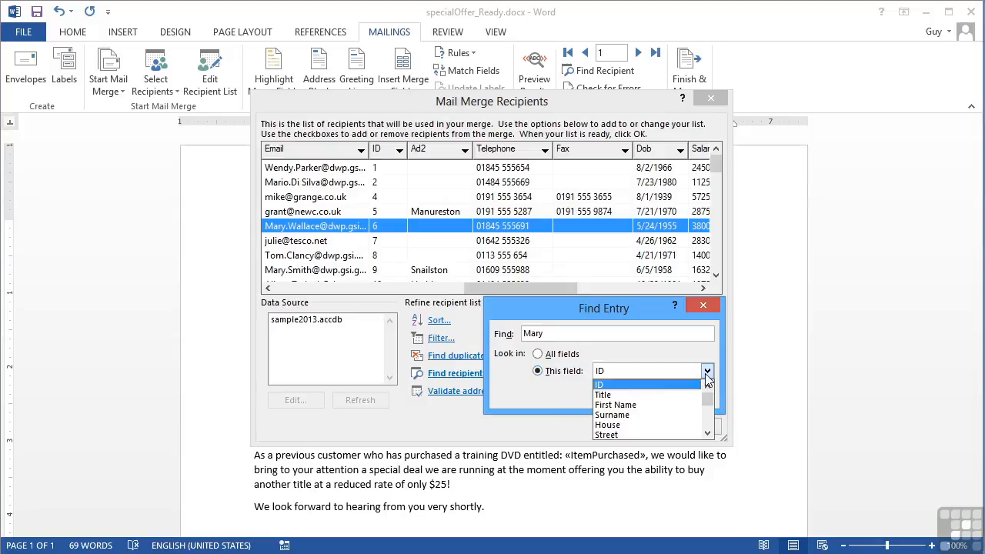
{"action": "left_click", "coordinate": [612, 405]}
- Cycle twice through the First Name matches for 'Mary', dismissing each no-more-entries message
{"action": "left_click", "coordinate": [619, 395]}
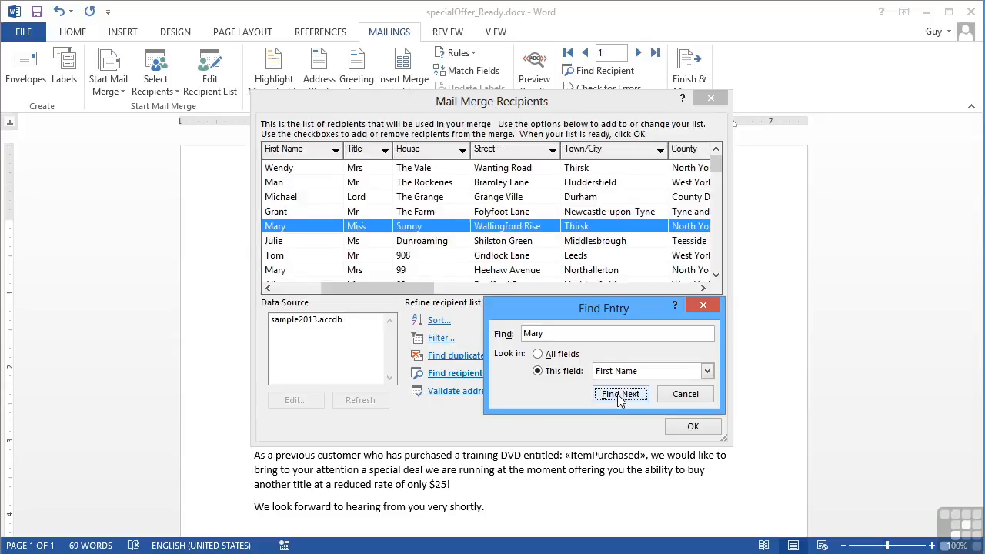
{"action": "left_click", "coordinate": [620, 396]}
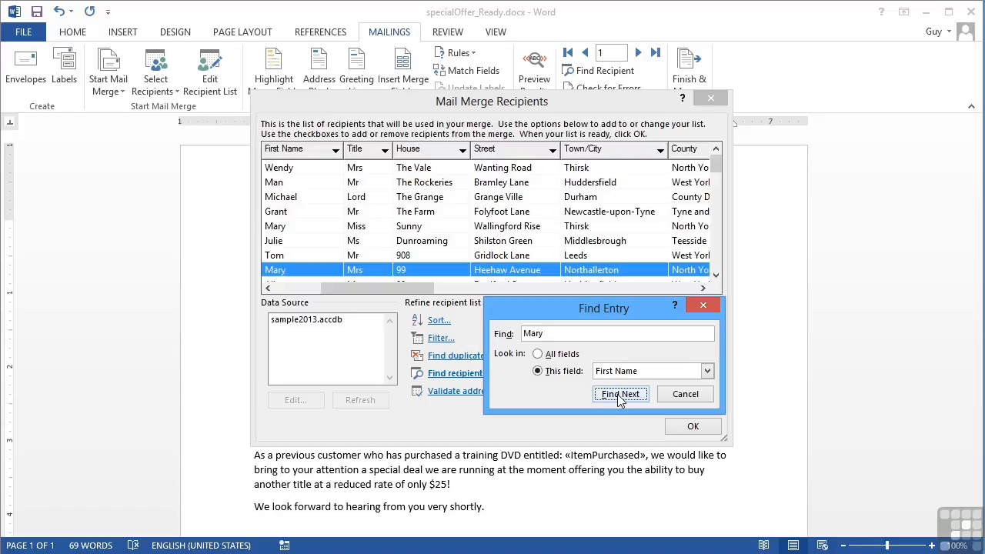
{"action": "left_click", "coordinate": [620, 396]}
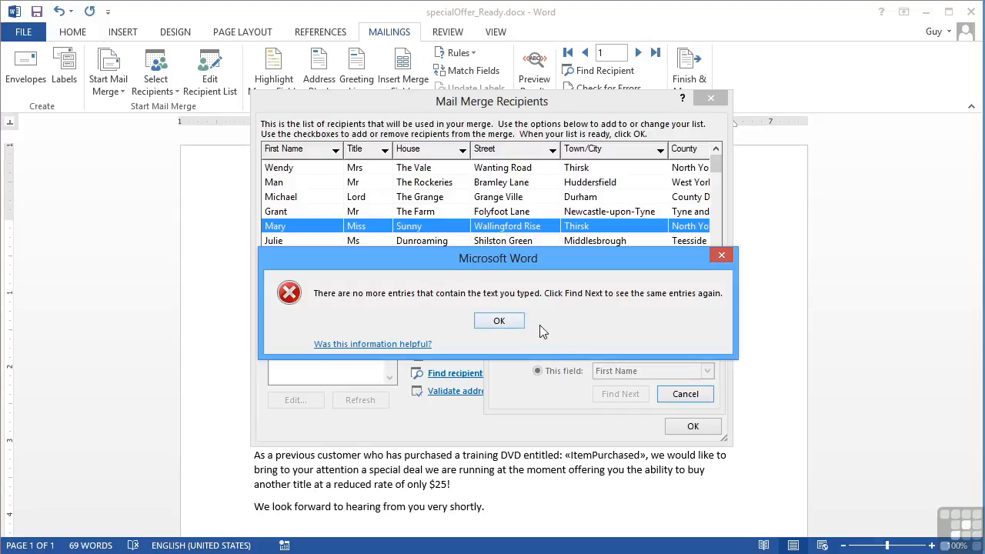
{"action": "left_click", "coordinate": [496, 321]}
{"action": "left_click", "coordinate": [621, 398]}
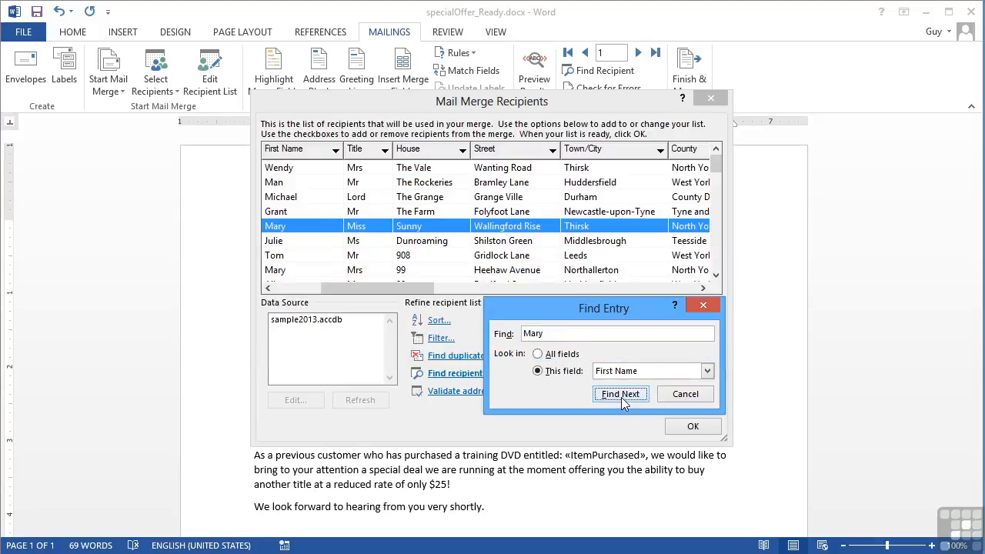
{"action": "left_click", "coordinate": [621, 394]}
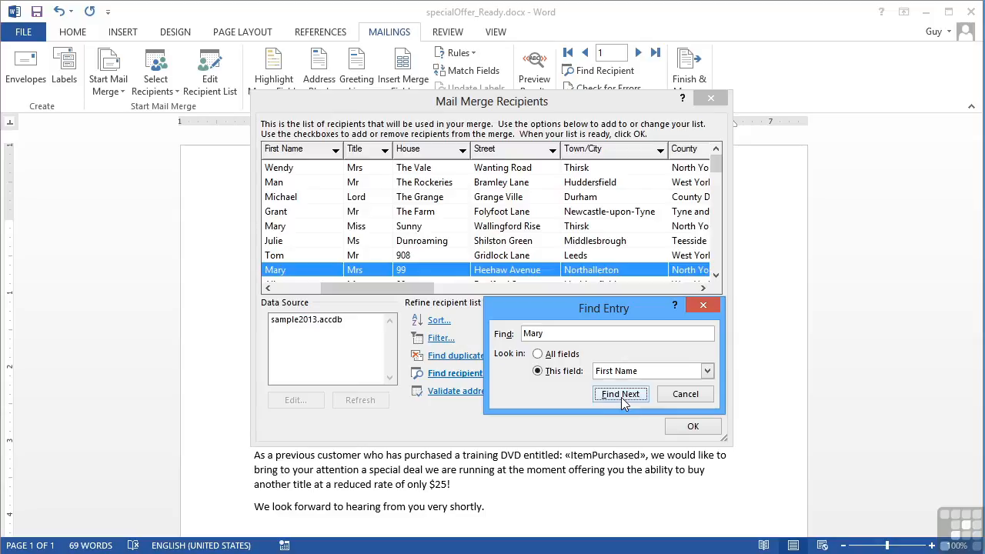
{"action": "left_click", "coordinate": [621, 395]}
{"action": "left_click", "coordinate": [499, 321]}
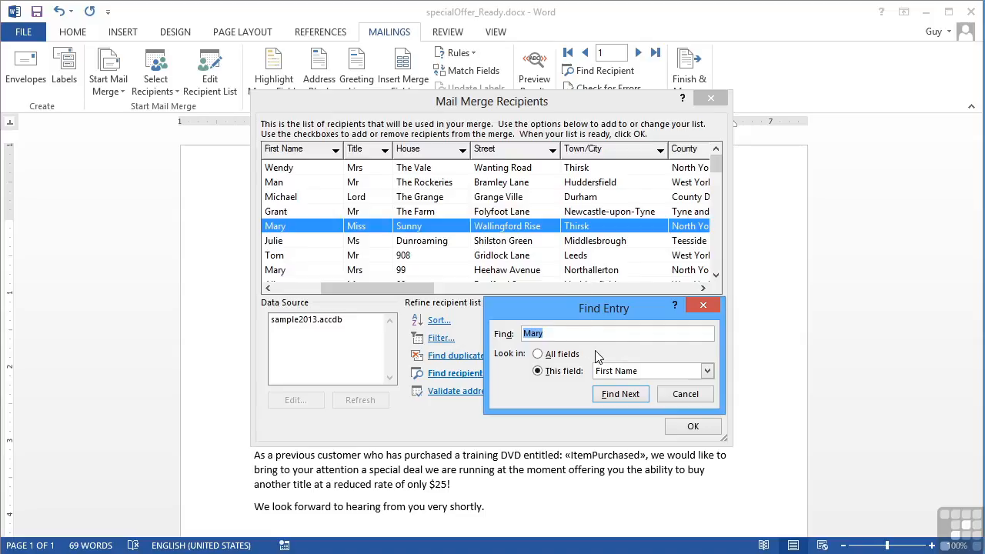
- Replace the search text with 'Leed' and restrict the search to the Town/City field
{"action": "left_click", "coordinate": [561, 334]}
{"action": "left_click_drag", "start_coordinate": [561, 334], "coordinate": [513, 339]}
{"action": "type", "text": "Leed"}
{"action": "left_click", "coordinate": [639, 371]}
{"action": "left_click", "coordinate": [707, 435]}
{"action": "left_click", "coordinate": [707, 435]}
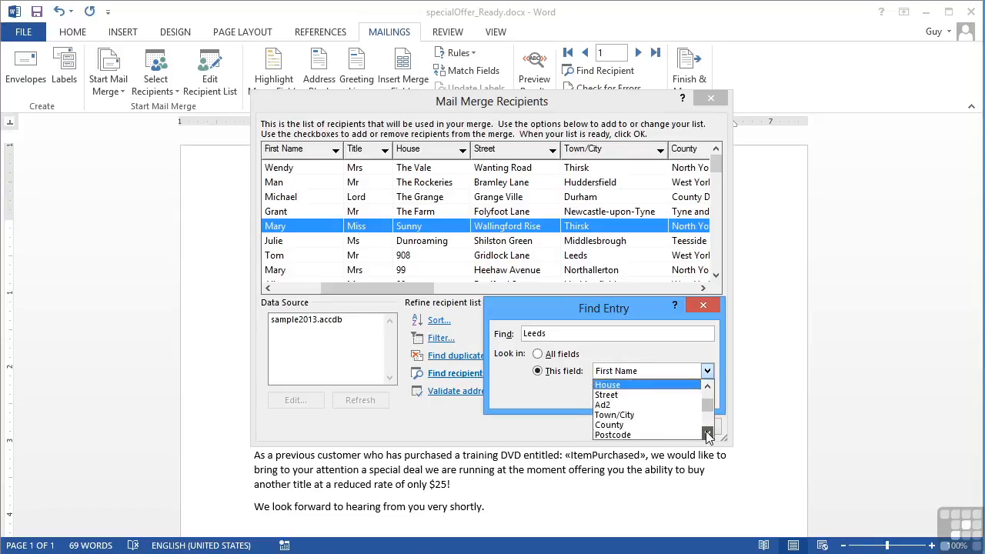
- Step through each Leeds recipient, close the search, and untick the found Leeds row
{"action": "left_click", "coordinate": [616, 415]}
{"action": "left_click", "coordinate": [621, 394]}
{"action": "left_click", "coordinate": [621, 394]}
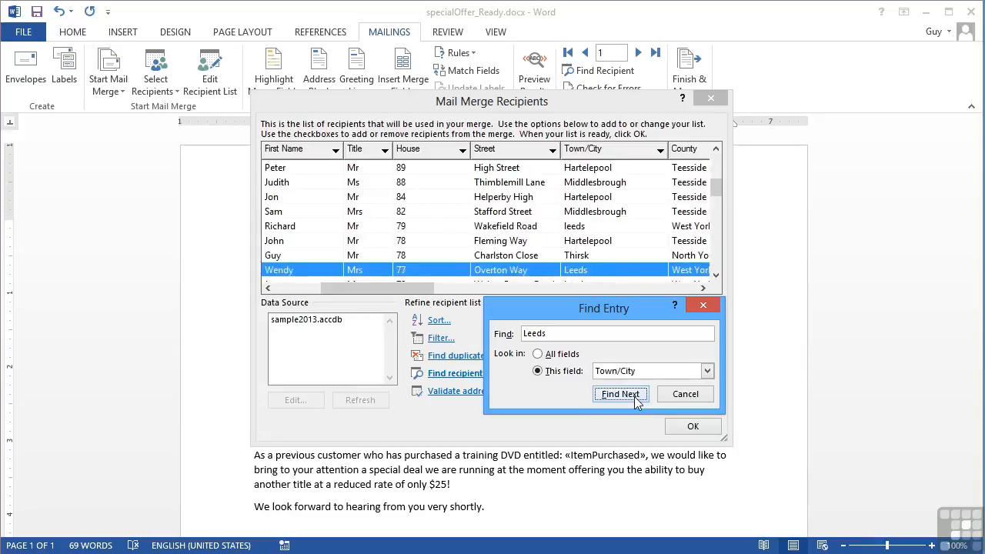
{"action": "left_click", "coordinate": [620, 394]}
{"action": "left_click", "coordinate": [620, 394]}
{"action": "left_click", "coordinate": [620, 394]}
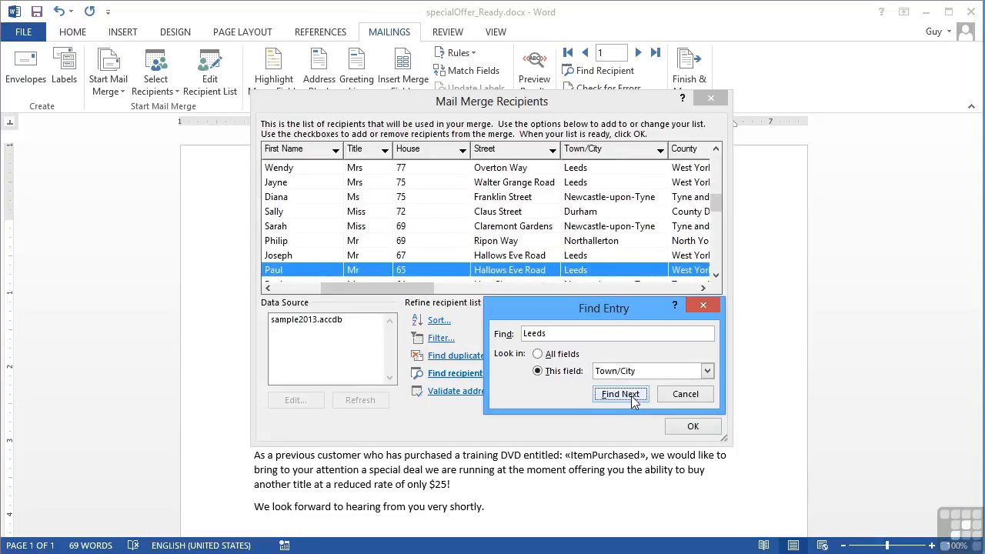
{"action": "left_click", "coordinate": [686, 395]}
{"action": "left_click_drag", "start_coordinate": [423, 291], "coordinate": [351, 288]}
{"action": "left_click", "coordinate": [359, 271]}
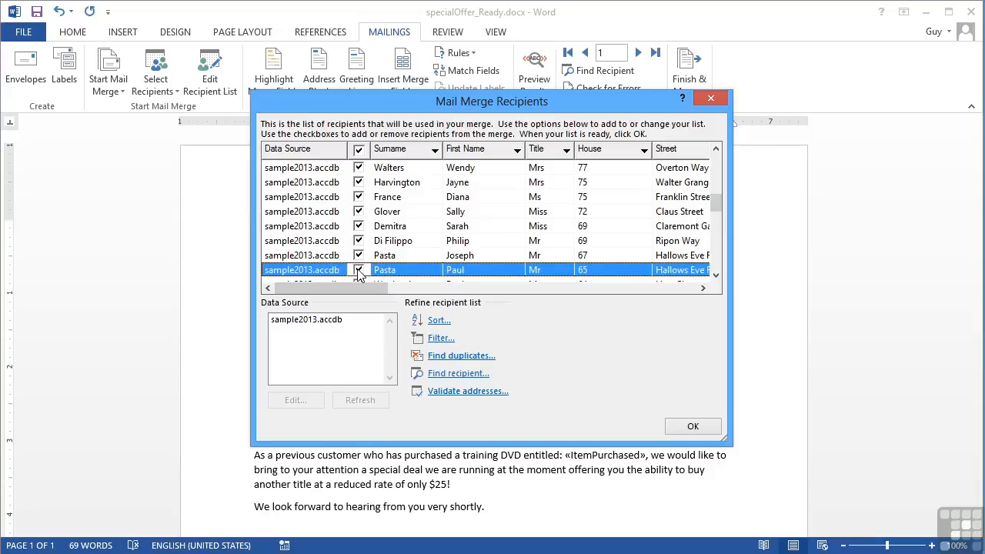
- With Find duplicates, untick the second copy of all three duplicate pairs and confirm
{"action": "left_click", "coordinate": [454, 358]}
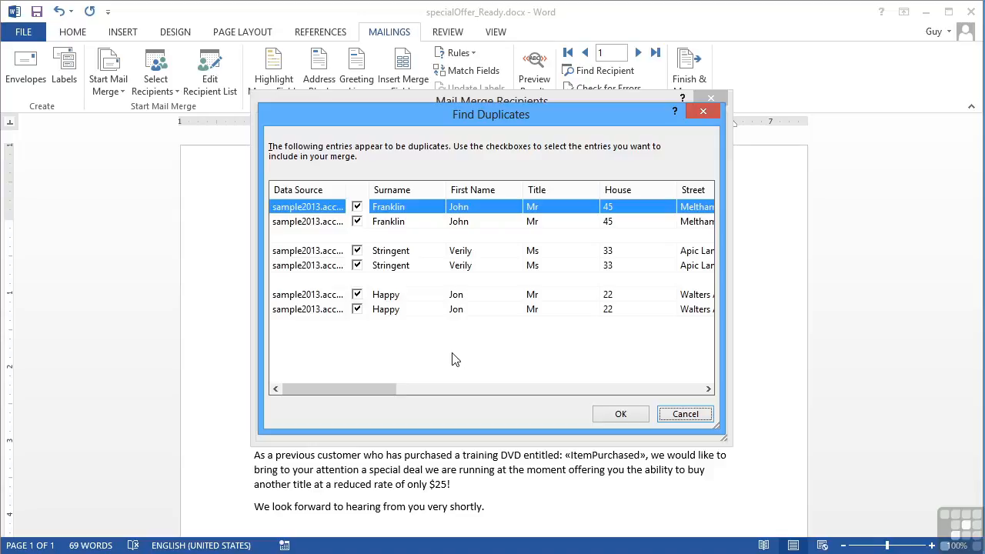
{"action": "left_click_drag", "start_coordinate": [383, 388], "coordinate": [350, 393]}
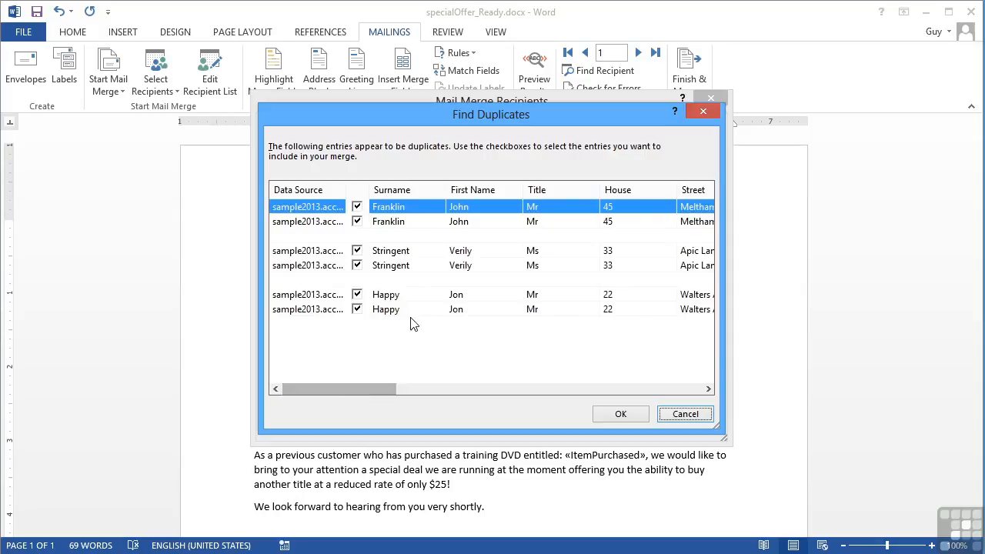
{"action": "left_click", "coordinate": [357, 222]}
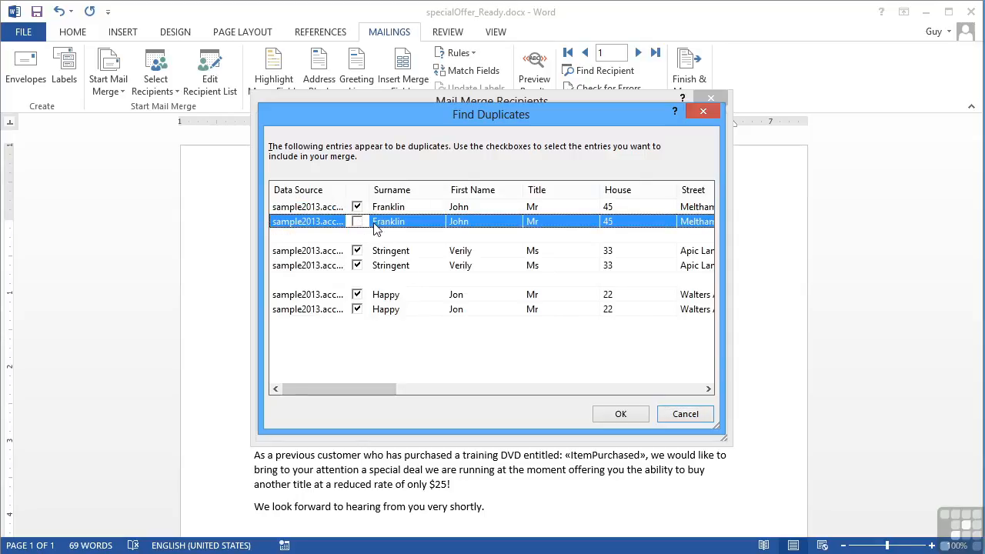
{"action": "left_click", "coordinate": [357, 265]}
{"action": "left_click", "coordinate": [357, 309]}
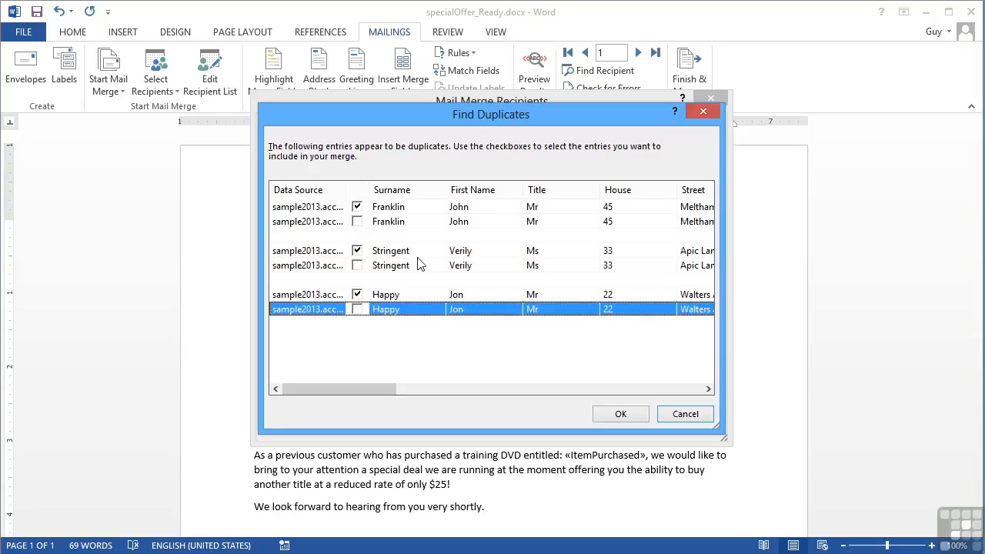
{"action": "left_click", "coordinate": [621, 414]}
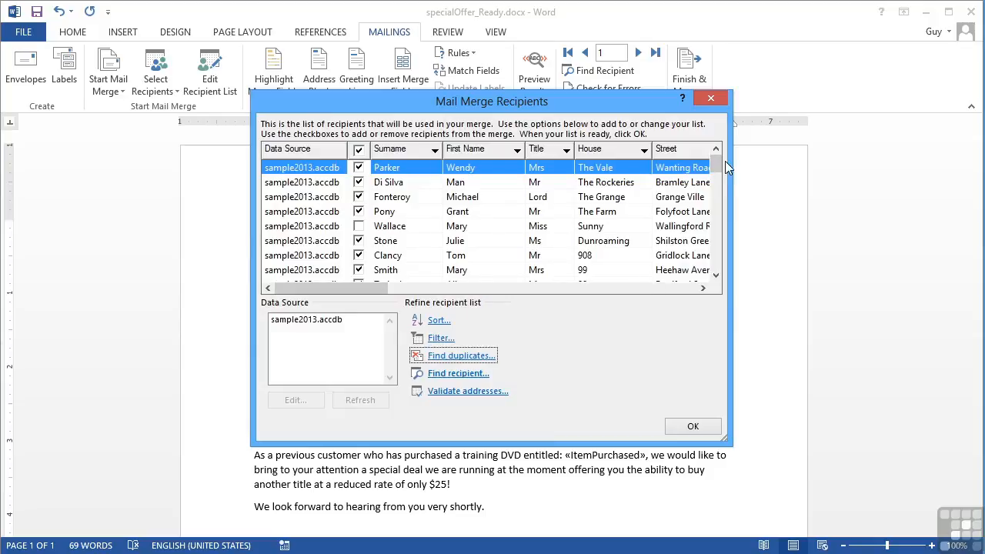
{"action": "mouse_move", "coordinate": [719, 164]}
{"action": "left_mouse_down"}
{"action": "mouse_move", "coordinate": [722, 270]}
{"action": "mouse_move", "coordinate": [716, 169]}
{"action": "left_mouse_up"}
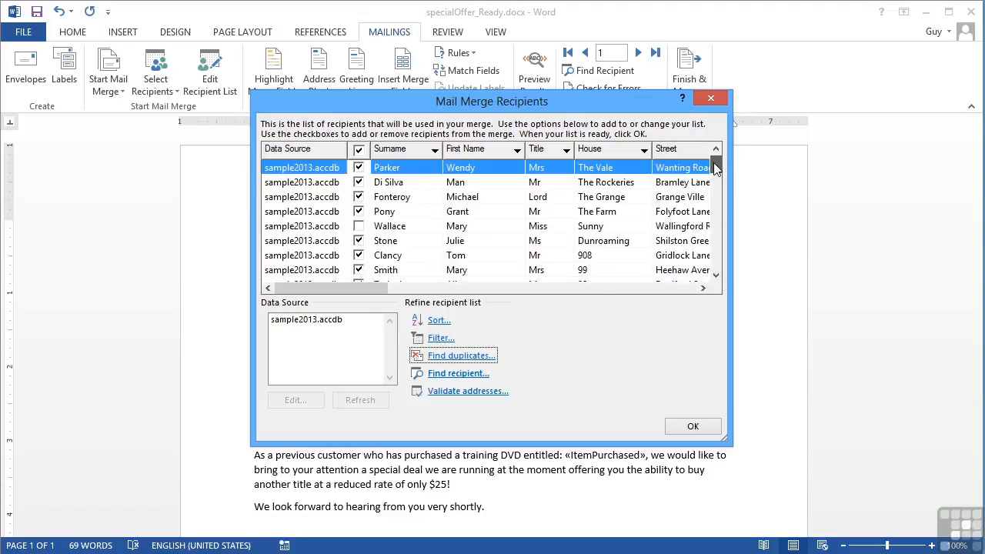
{"action": "left_click", "coordinate": [469, 391]}
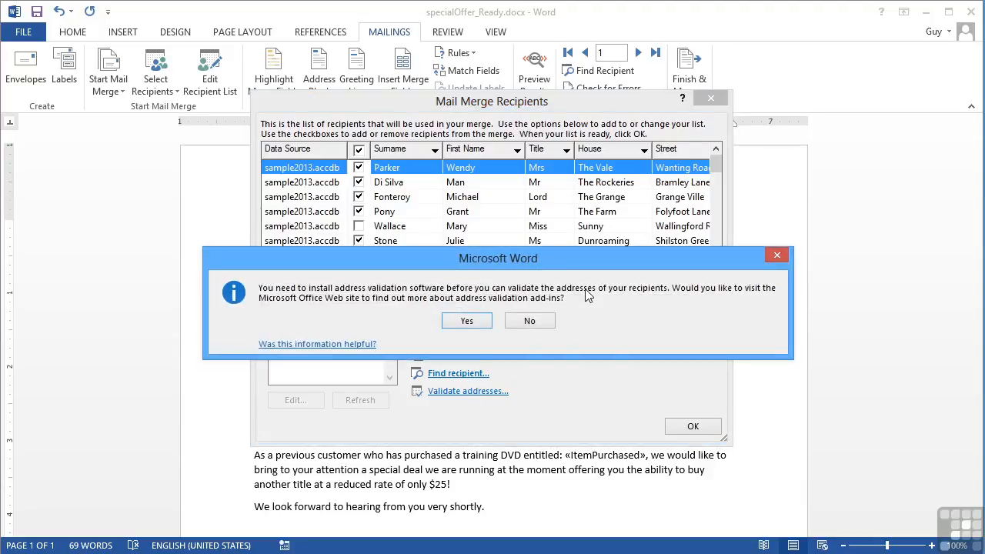
{"action": "left_click", "coordinate": [541, 325]}
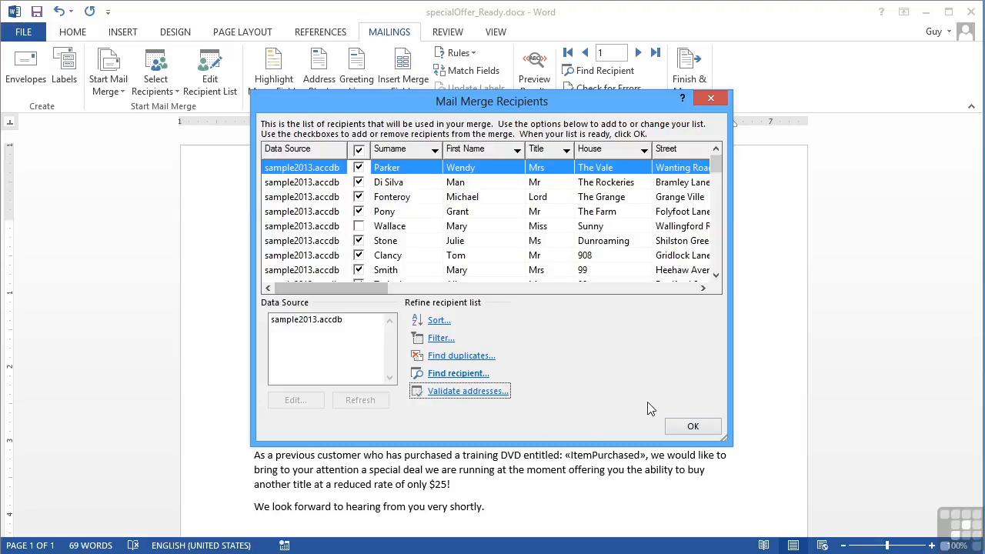
- Accept the refined recipient list and preview the last merge record, number 49
{"action": "left_click", "coordinate": [691, 430]}
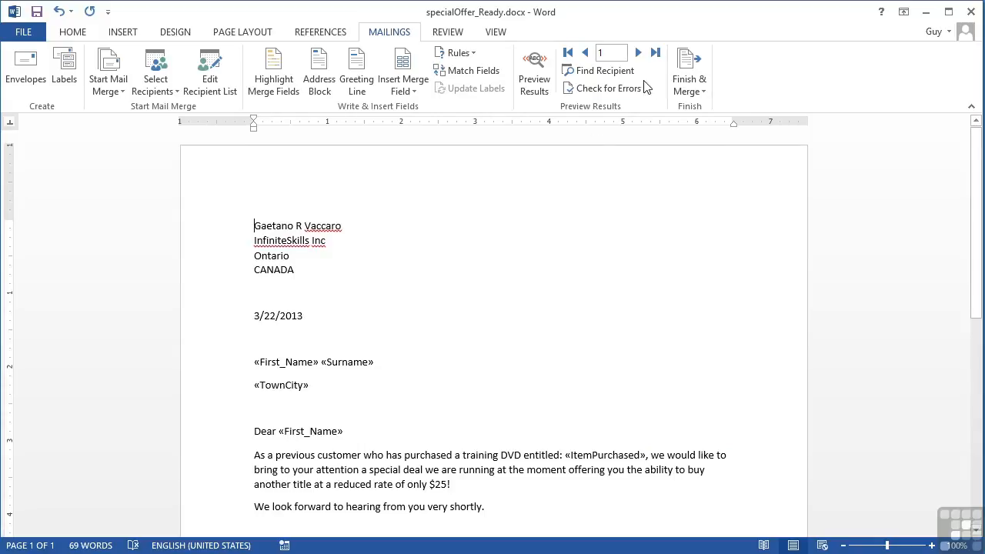
{"action": "left_click", "coordinate": [656, 55]}
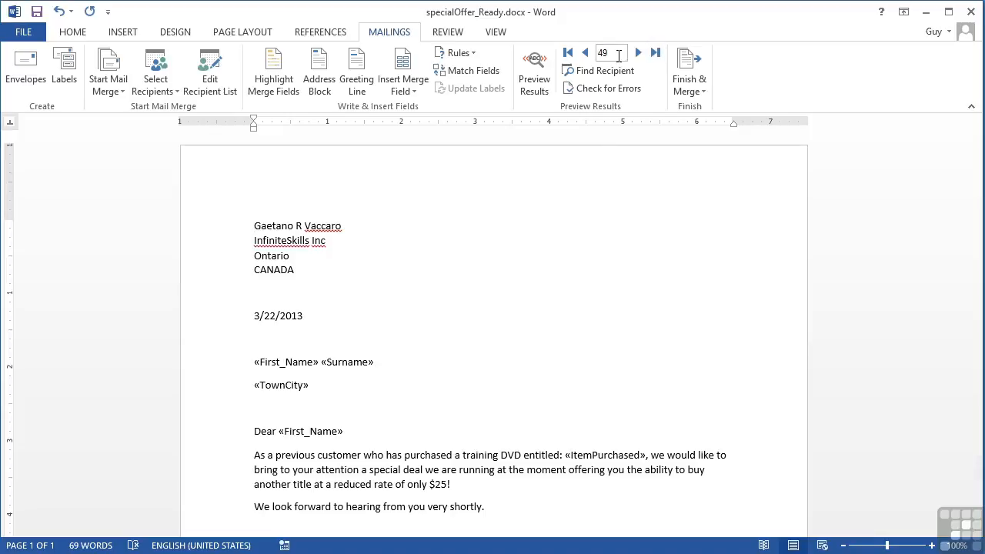